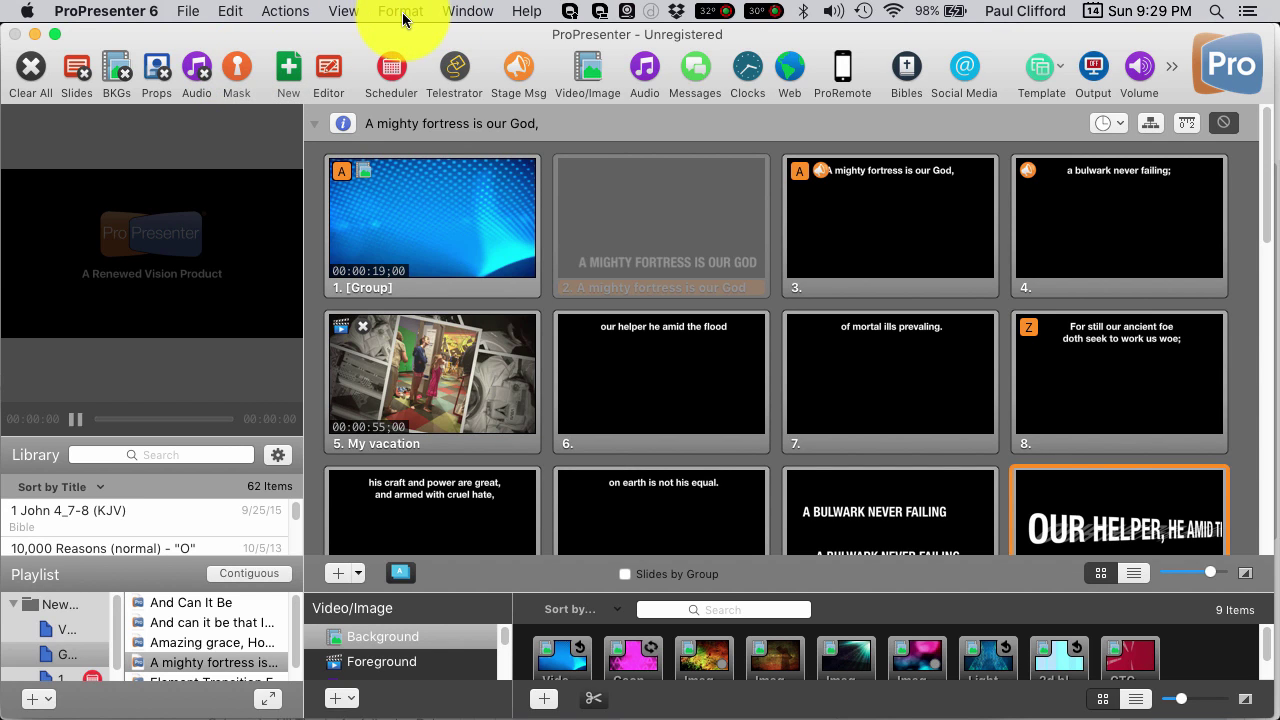
Open the masks collection and trigger the stored masks in turn, ending with Mask #3 active on the output
{"action": "left_click", "coordinate": [340, 14]}
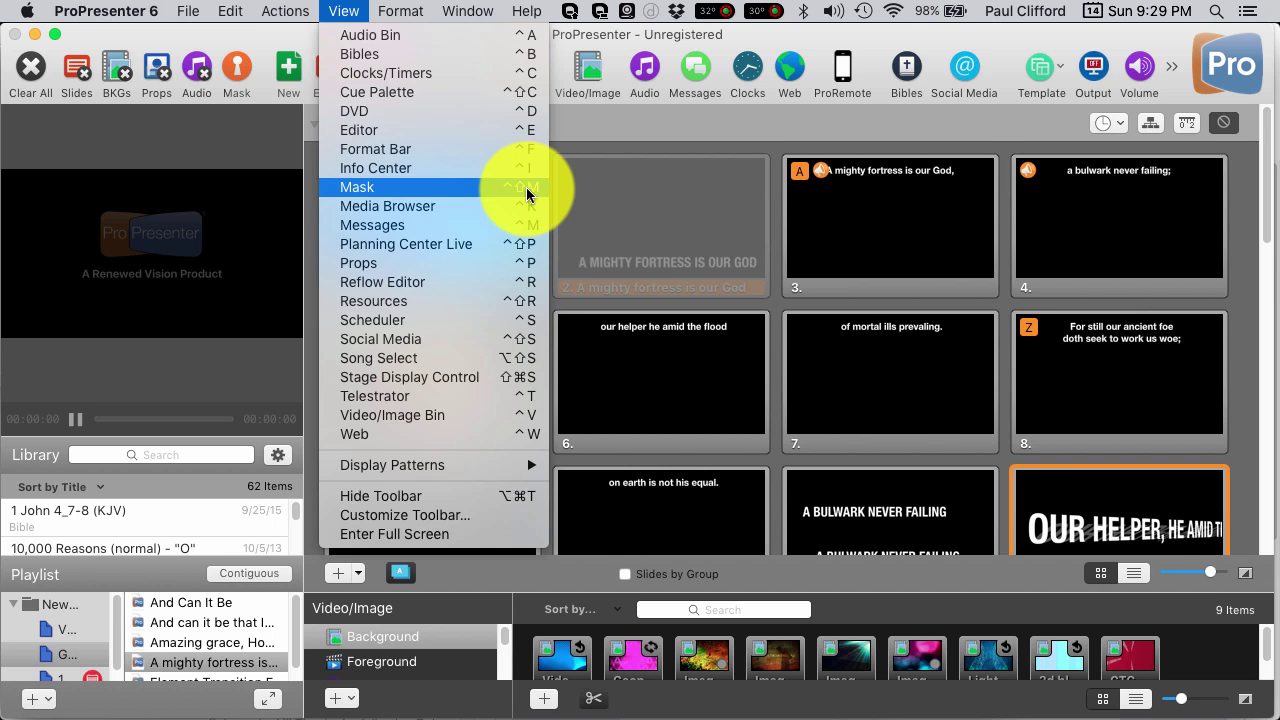
{"action": "left_click", "coordinate": [232, 66]}
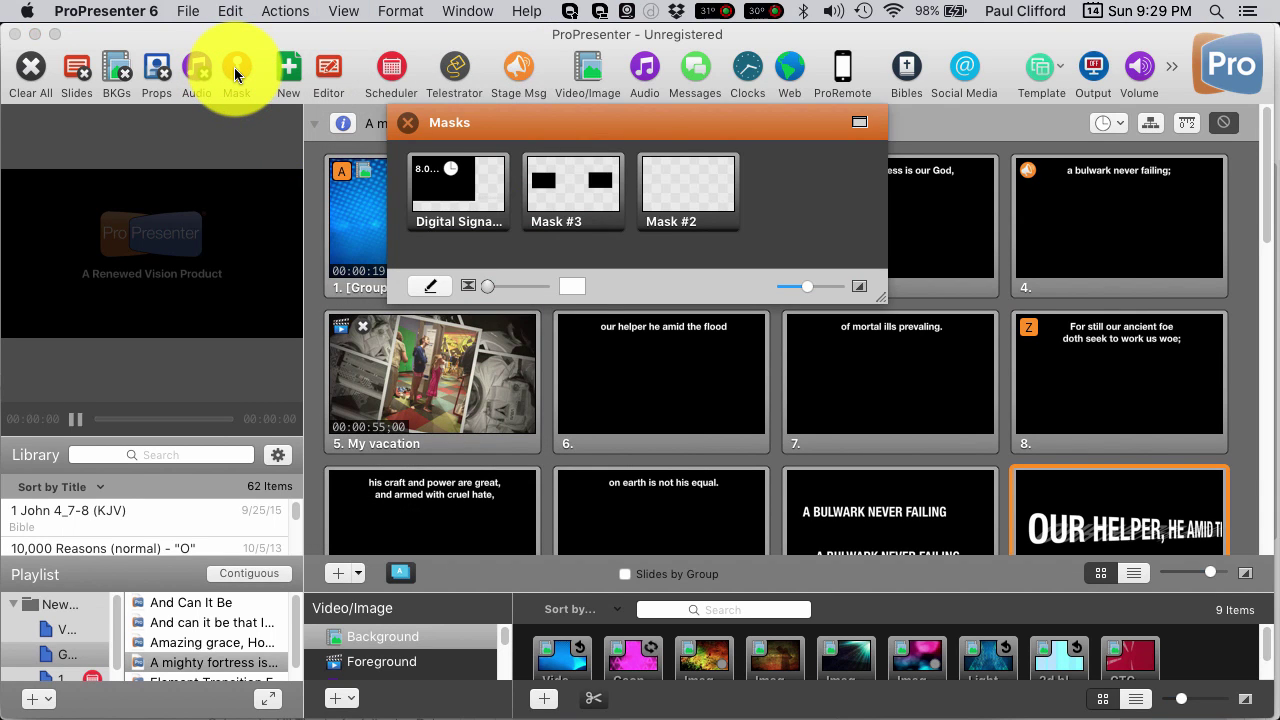
{"action": "left_click", "coordinate": [604, 204]}
{"action": "left_click", "coordinate": [472, 212]}
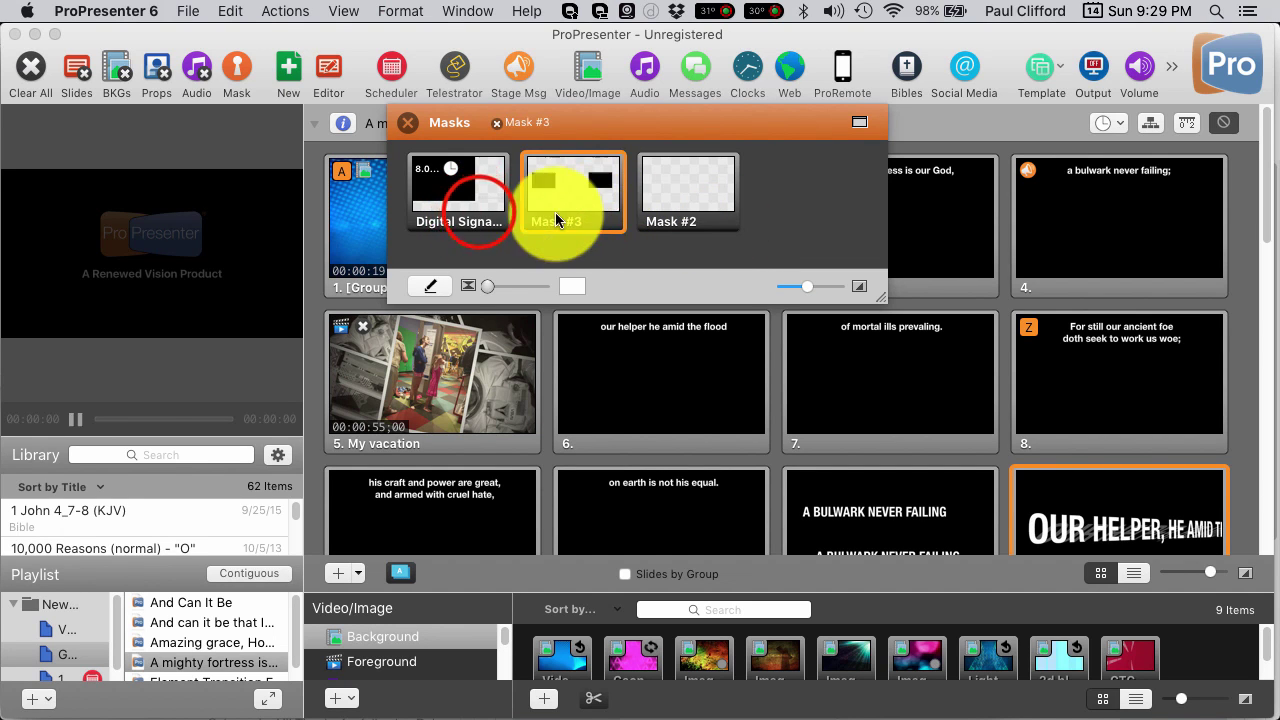
{"action": "left_click", "coordinate": [571, 194]}
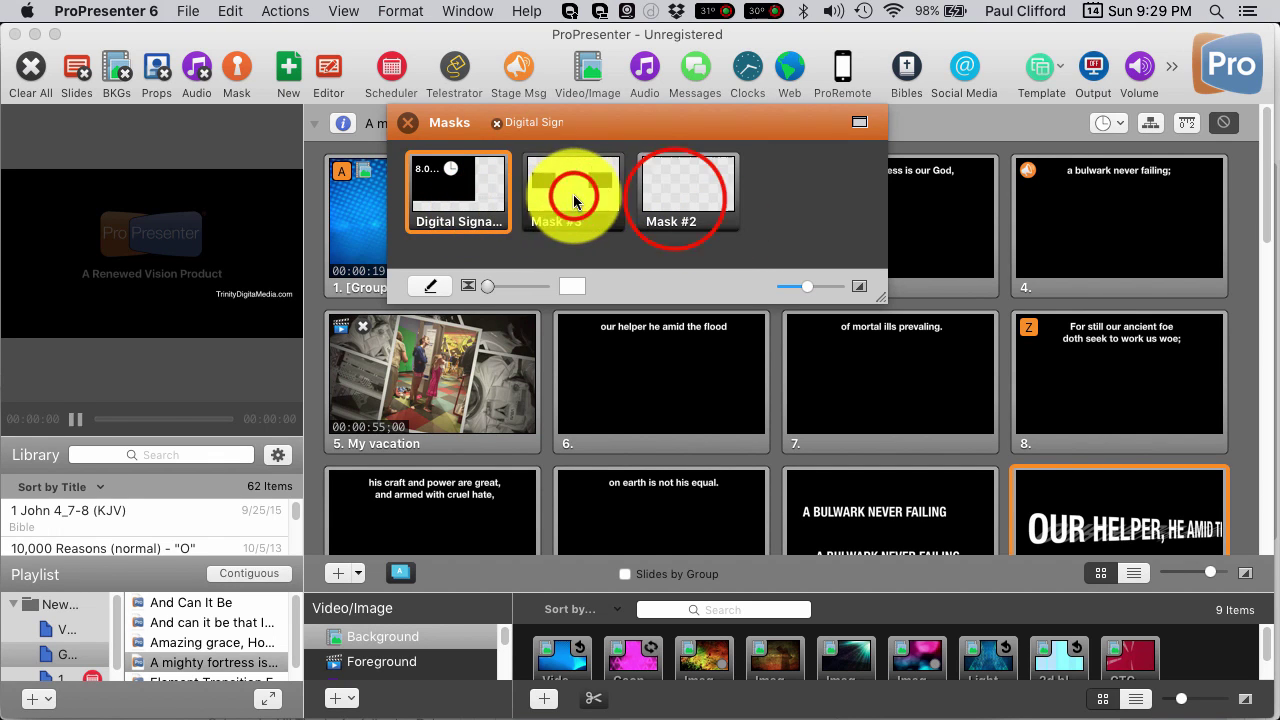
{"action": "left_click", "coordinate": [675, 204]}
{"action": "left_click", "coordinate": [590, 196]}
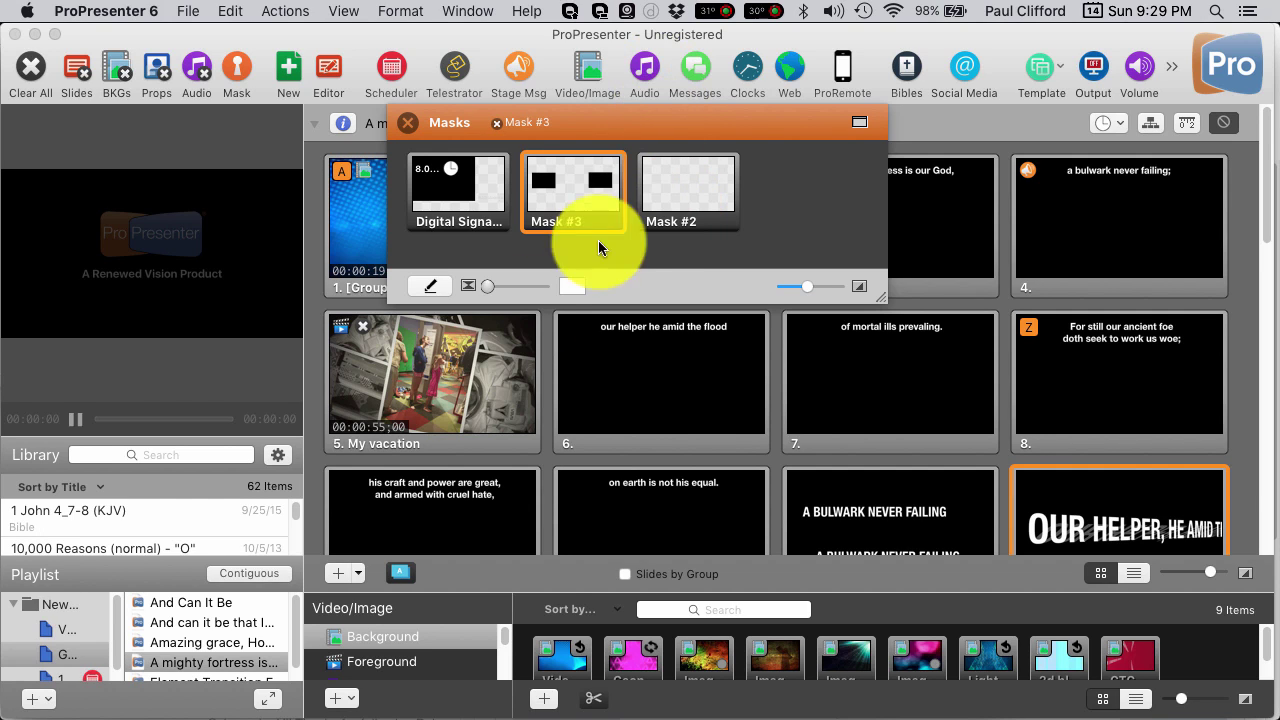
Detach the masks collection as a floating window clear of slide 1, and send slide 1 live behind Mask #3
{"action": "left_click", "coordinate": [580, 113]}
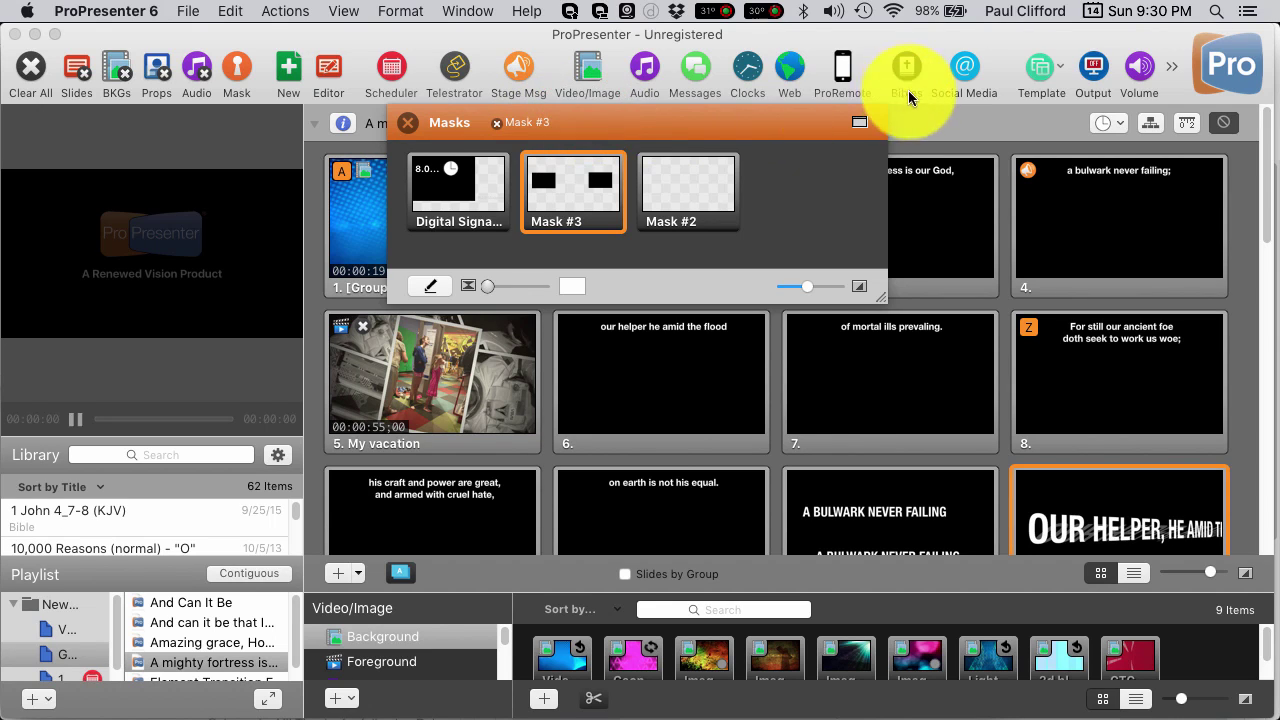
{"action": "left_click", "coordinate": [860, 121]}
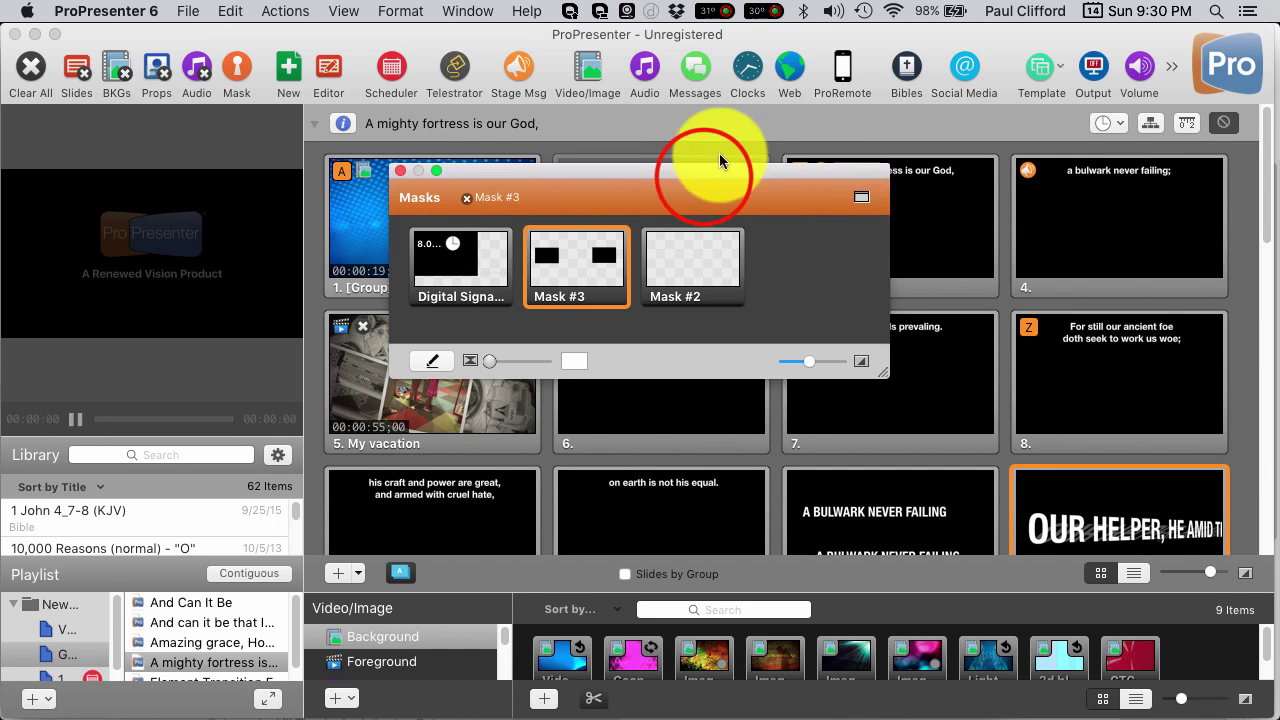
{"action": "left_click_drag", "start_coordinate": [704, 176], "coordinate": [939, 72]}
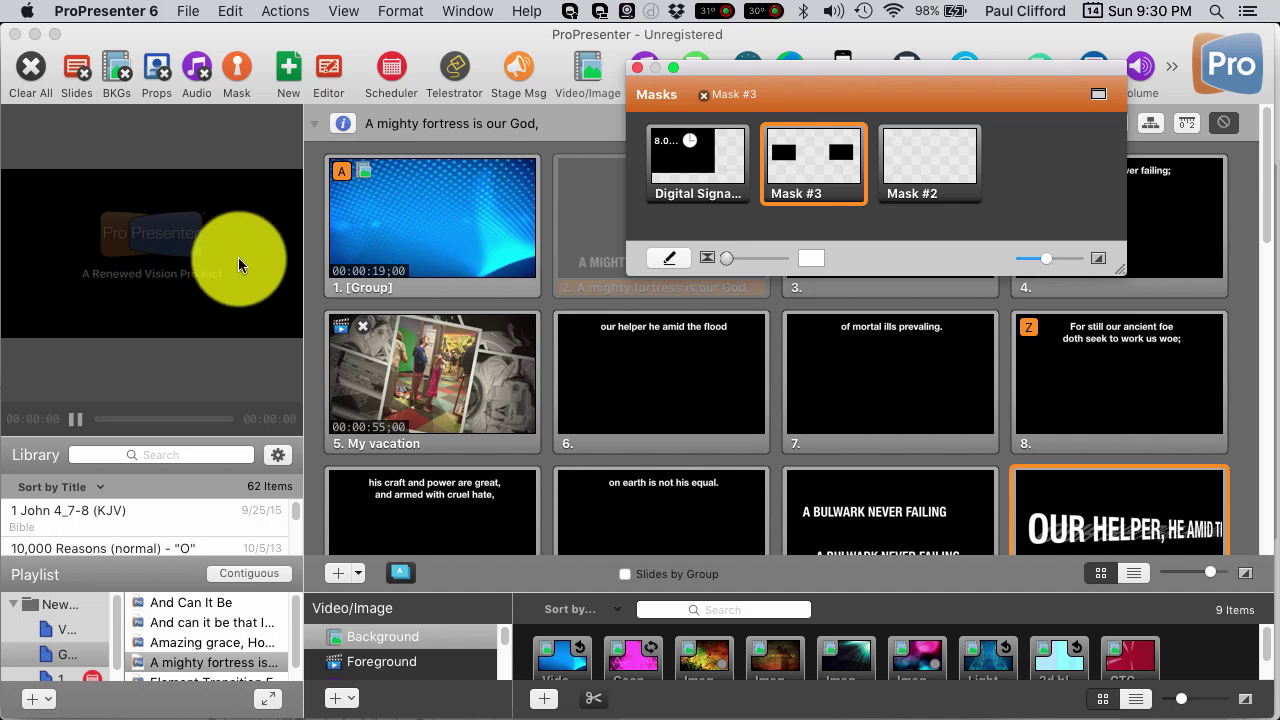
{"action": "left_click", "coordinate": [378, 232]}
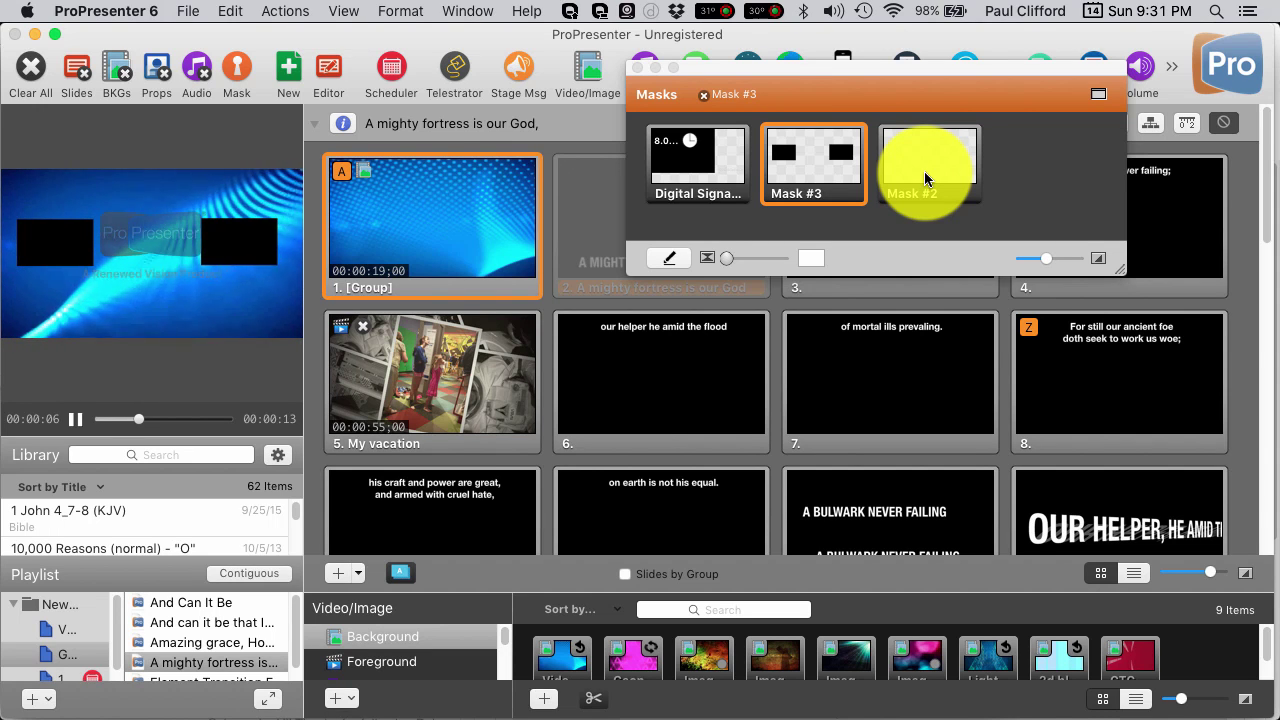
Open the mask editor and clear all layers from the live output
{"action": "left_click", "coordinate": [660, 263]}
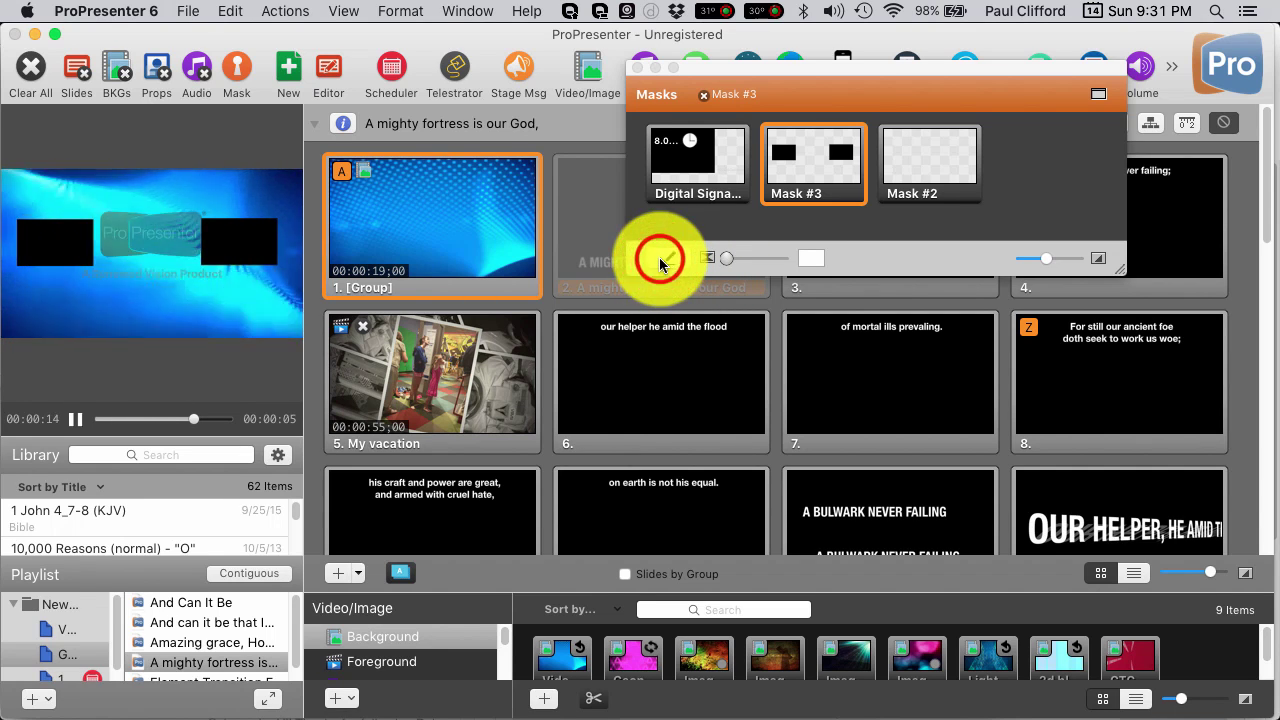
{"action": "left_click", "coordinate": [660, 262]}
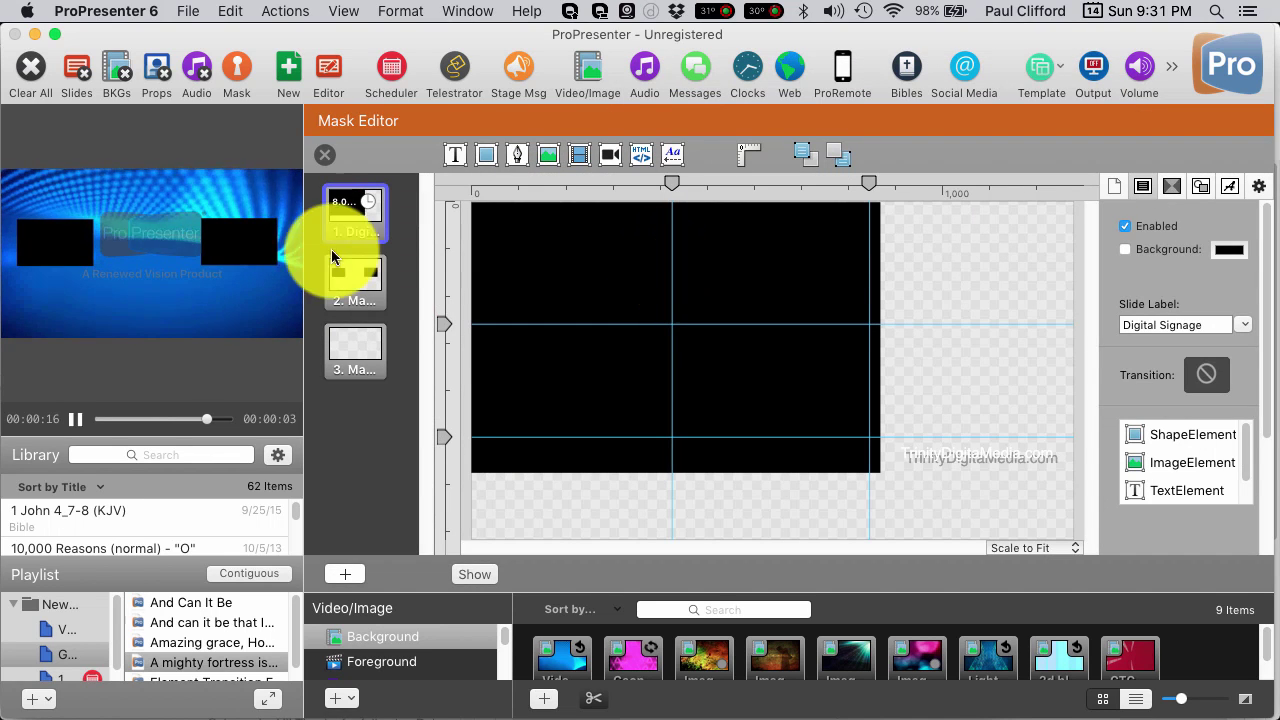
{"action": "left_click", "coordinate": [29, 72]}
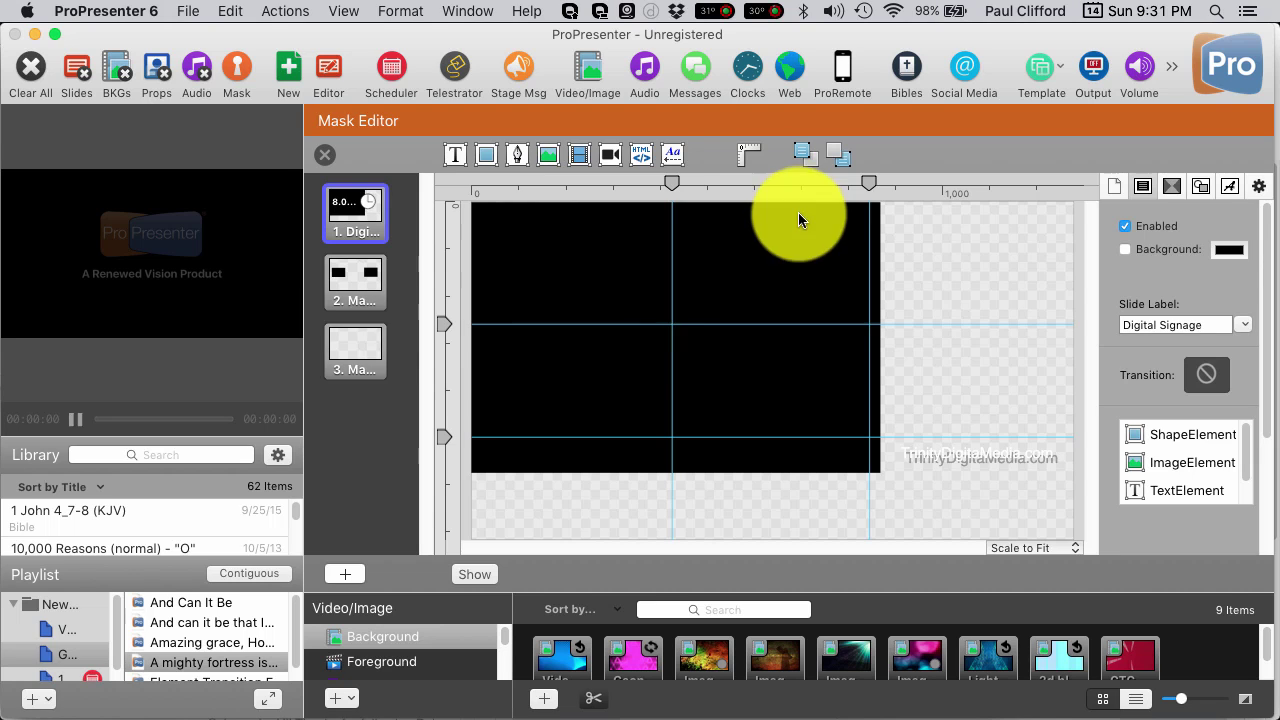
Add a new blank mask and cover its upper edge with a full-width black rectangle
{"action": "left_click", "coordinate": [344, 573]}
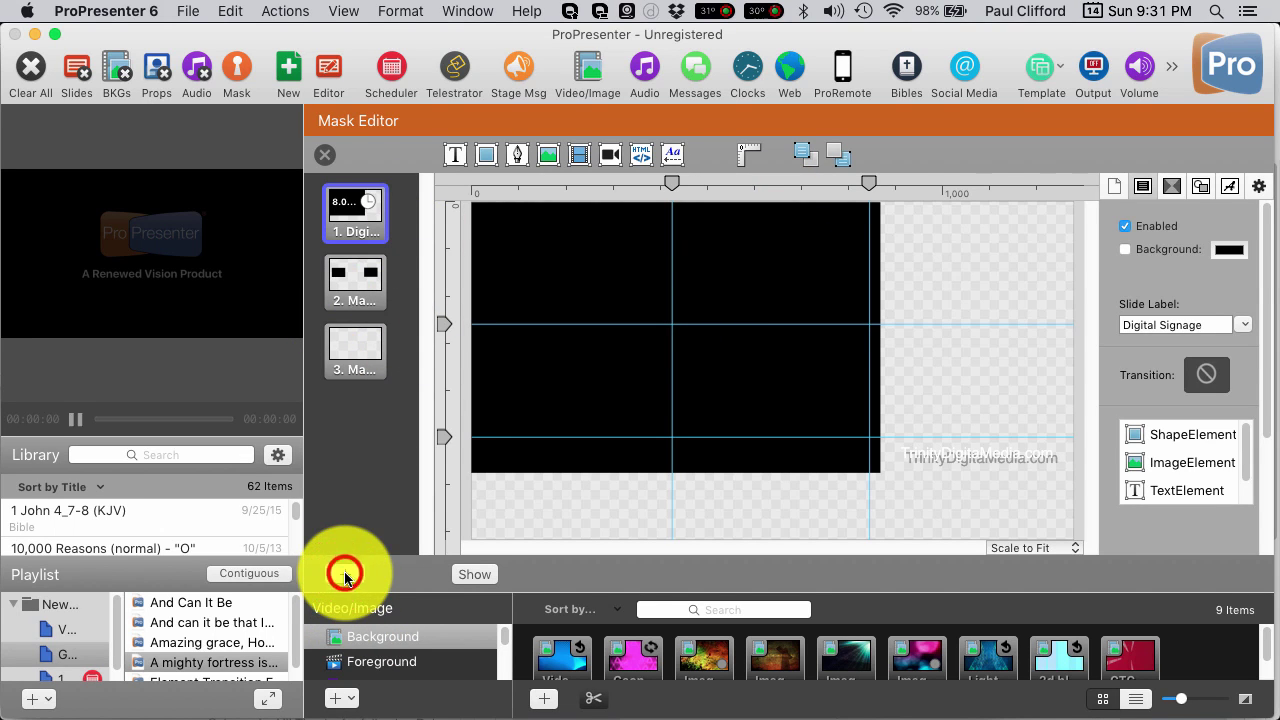
{"action": "left_click", "coordinate": [343, 282]}
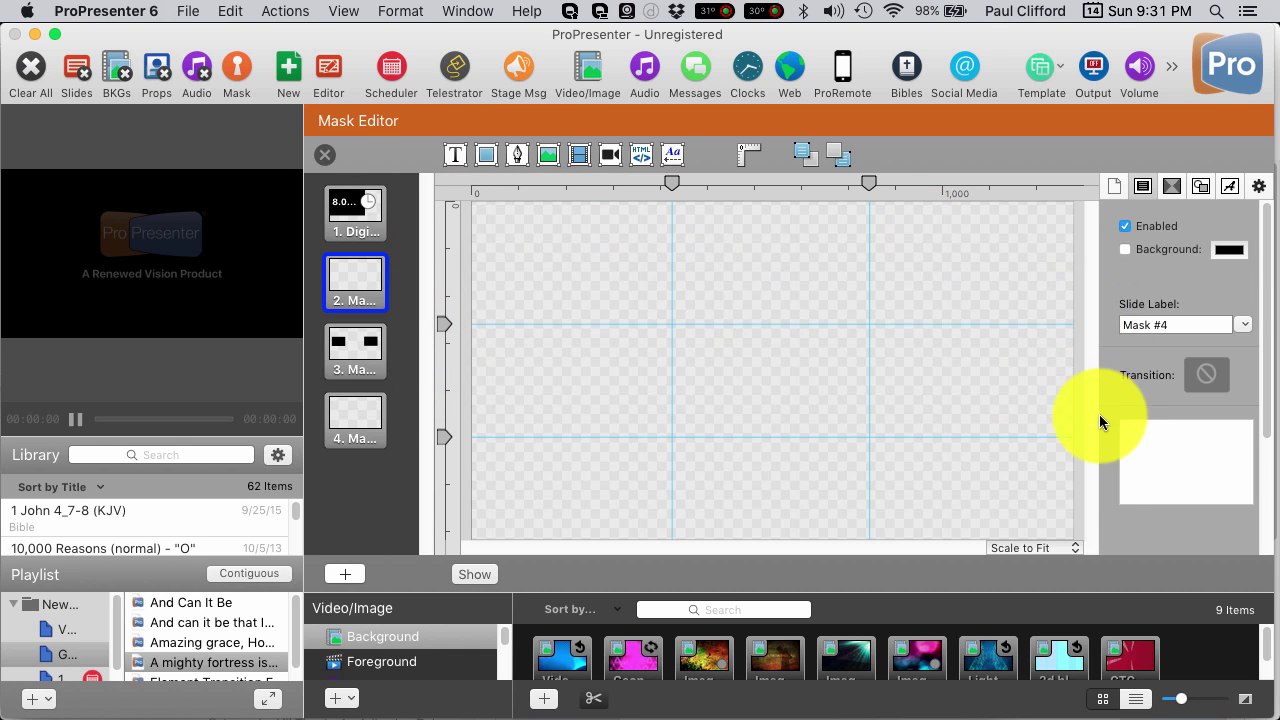
{"action": "left_click", "coordinate": [489, 155]}
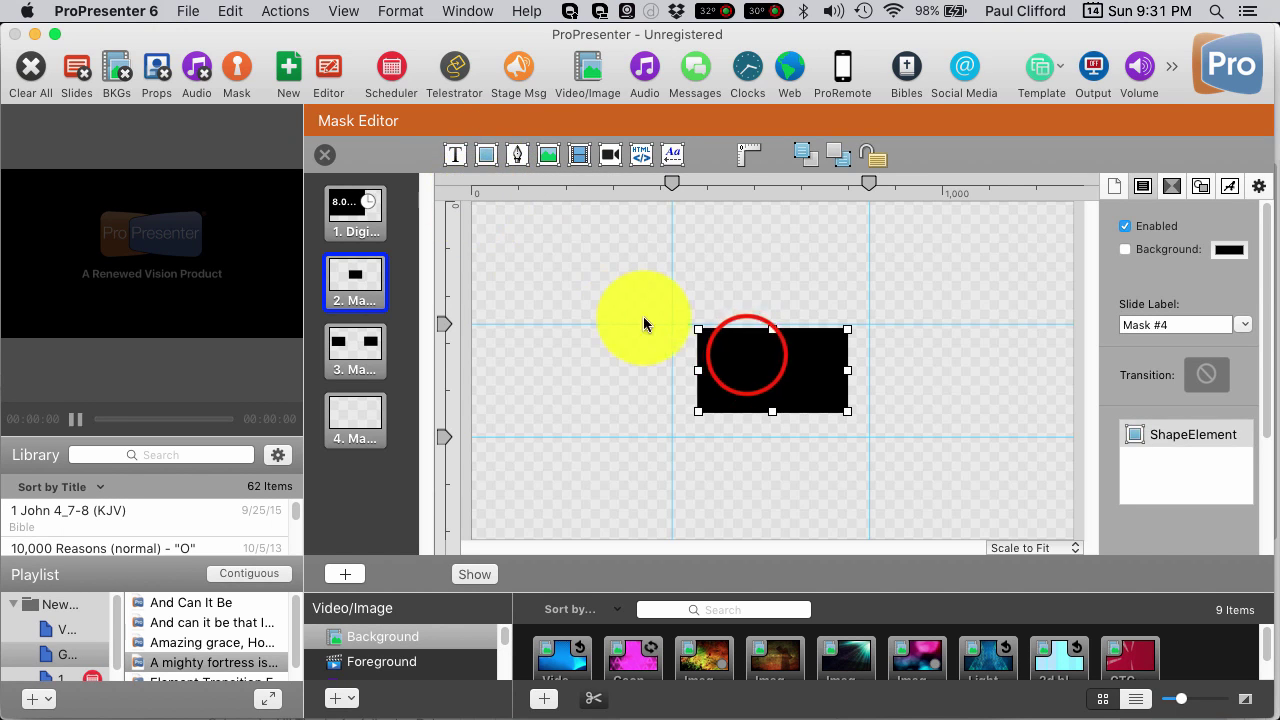
{"action": "left_click_drag", "start_coordinate": [771, 371], "coordinate": [1071, 258]}
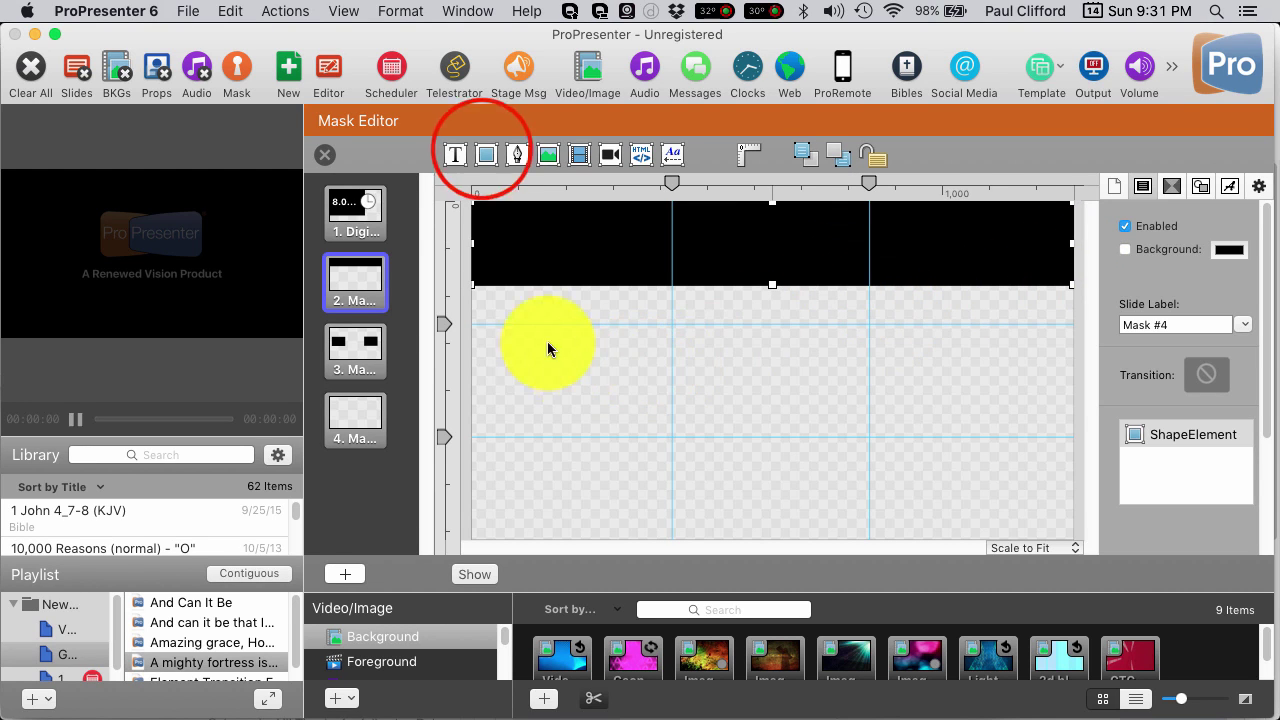
Add a 190 by 180 rectangle rotated 45° and place it at about X 21, Y 81, overlapping the black band
{"action": "left_click", "coordinate": [484, 152]}
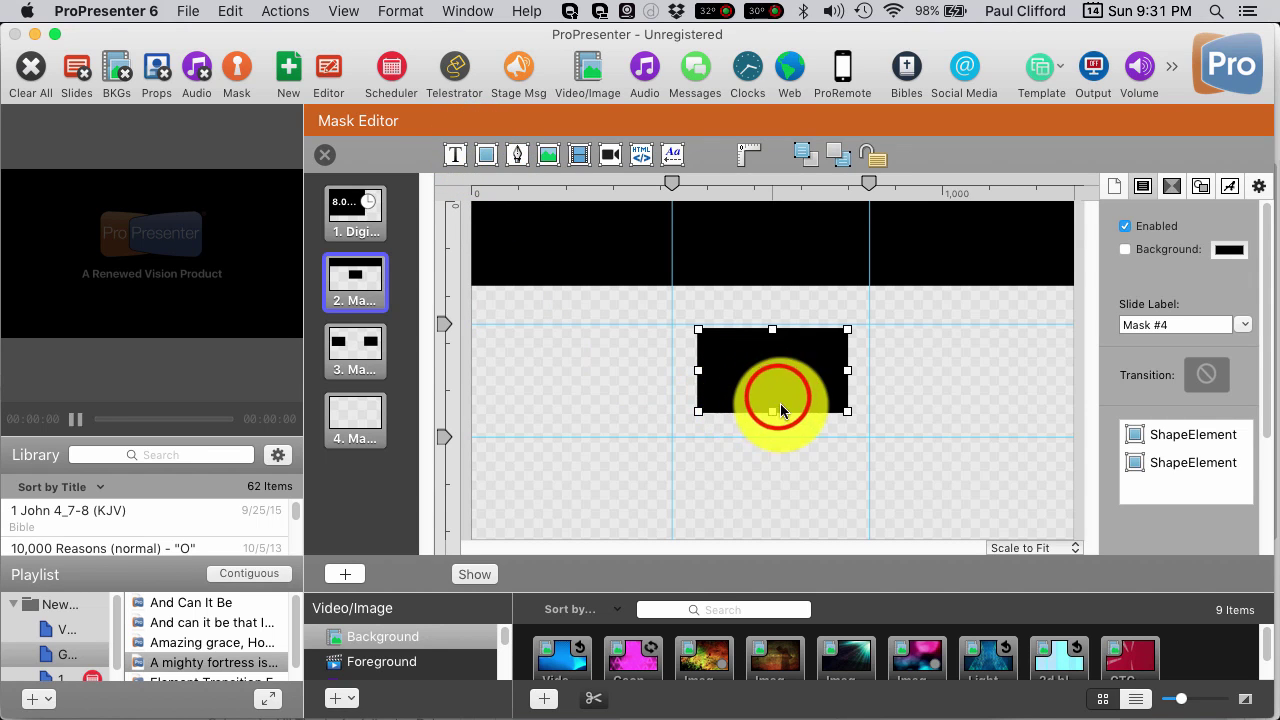
{"action": "left_click_drag", "start_coordinate": [776, 395], "coordinate": [634, 366]}
{"action": "left_click_drag", "start_coordinate": [700, 335], "coordinate": [630, 352]}
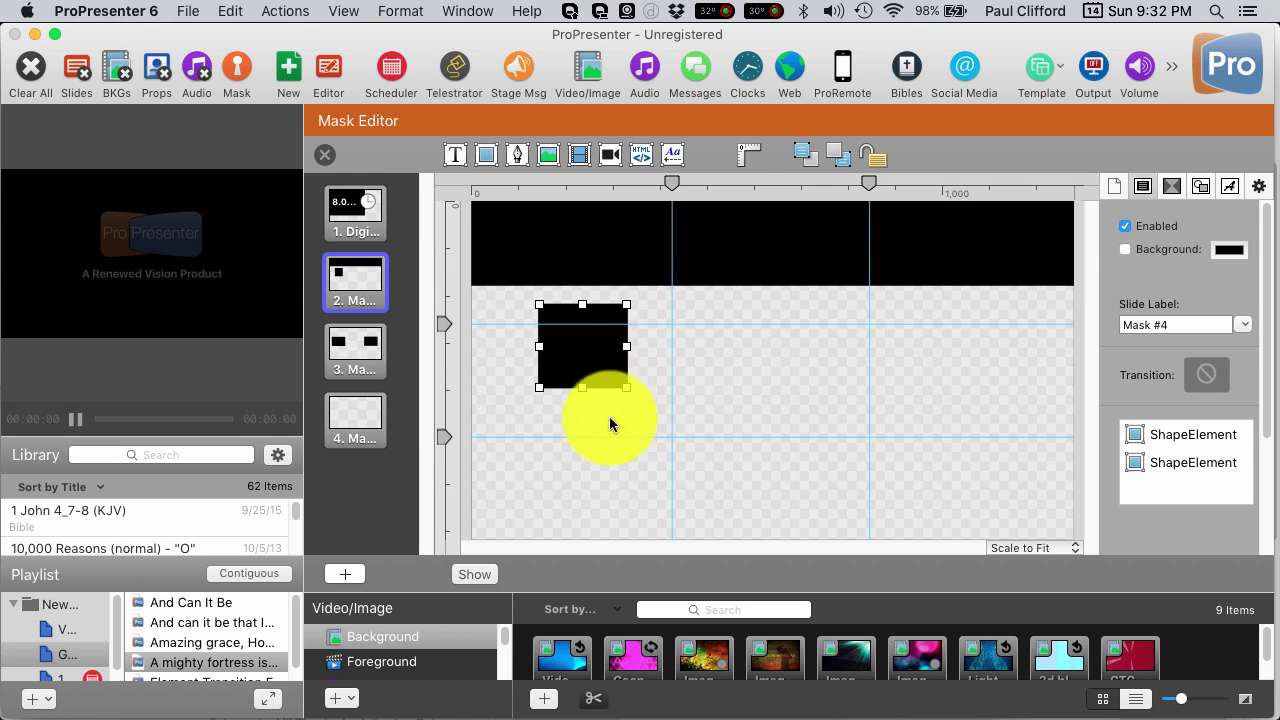
{"action": "left_click", "coordinate": [1201, 188]}
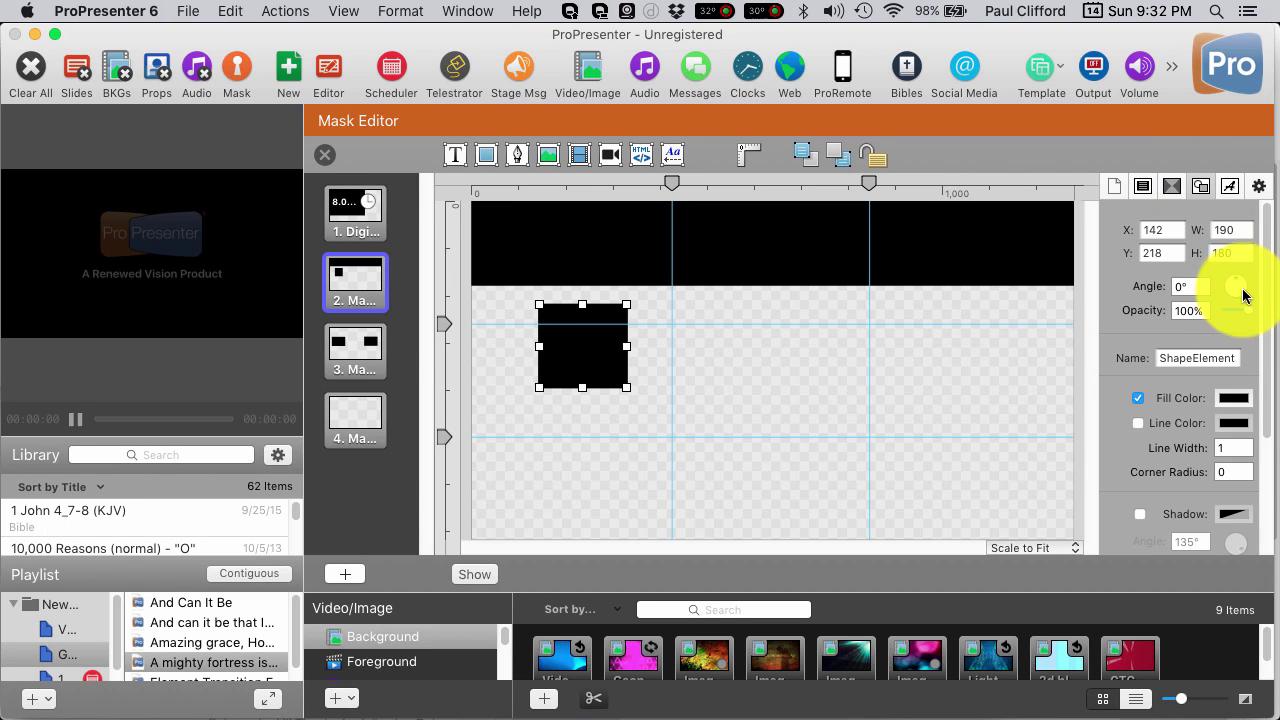
{"action": "left_click_drag", "start_coordinate": [1237, 287], "coordinate": [1241, 286]}
{"action": "left_click_drag", "start_coordinate": [611, 345], "coordinate": [556, 283]}
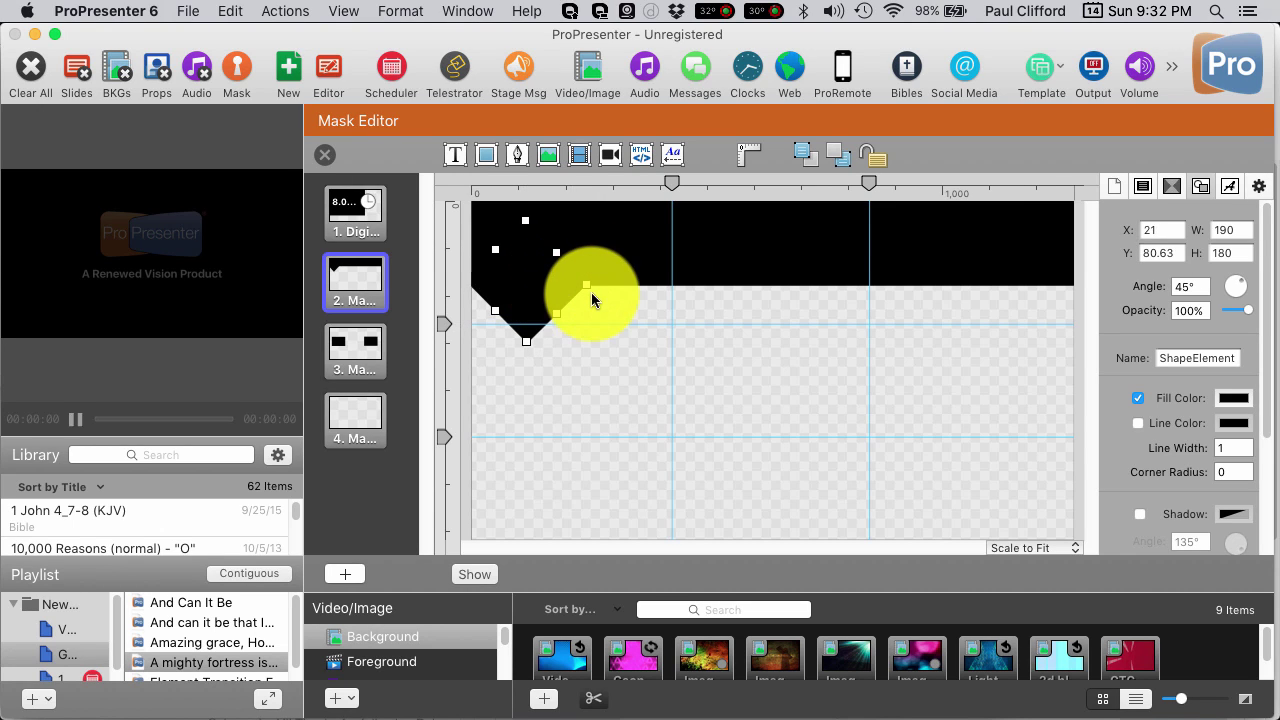
Add a 320 by 180 rectangle rotated 304° and place it at X 137, Y 34 beside the first jagged point
{"action": "left_click", "coordinate": [486, 154]}
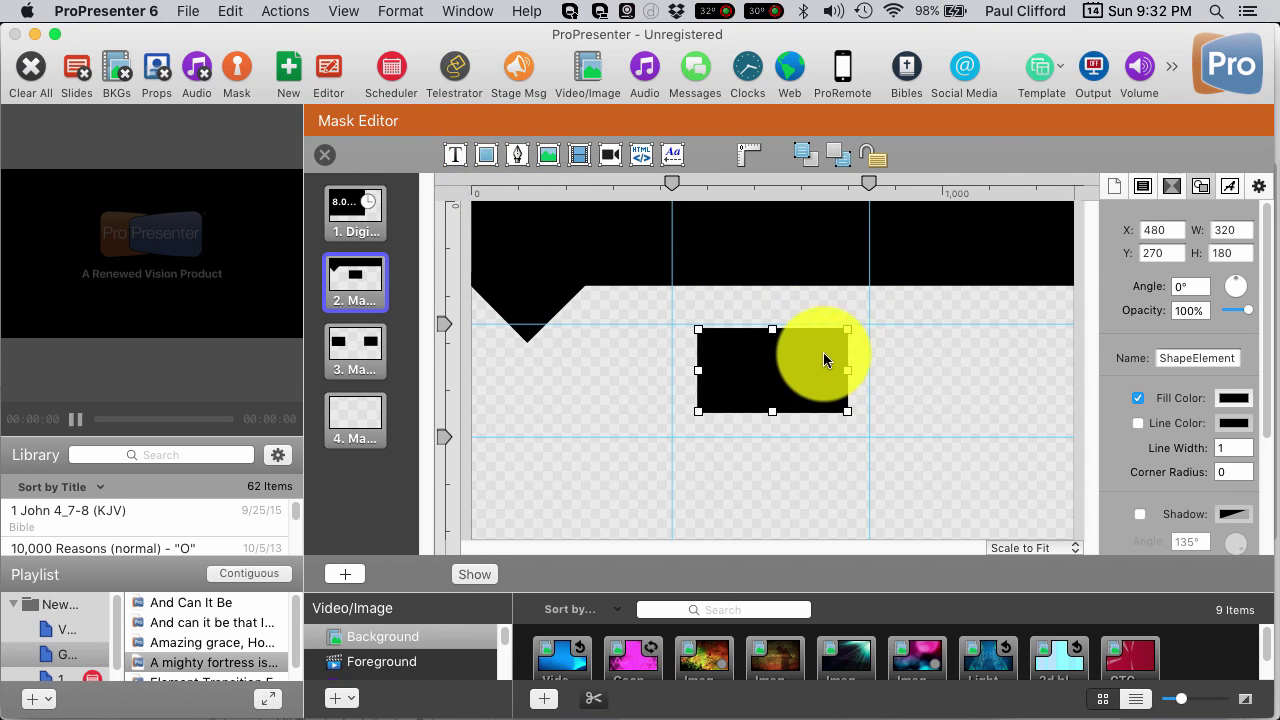
{"action": "left_click", "coordinate": [1248, 288]}
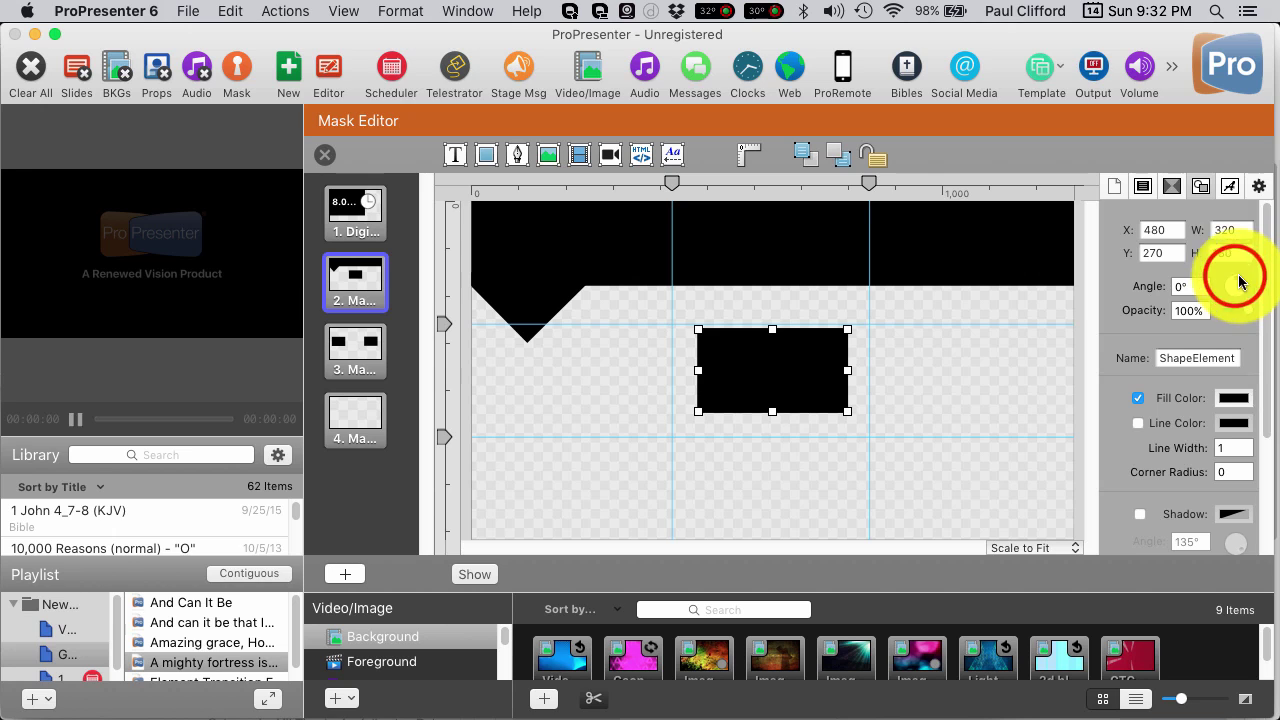
{"action": "left_click_drag", "start_coordinate": [1248, 288], "coordinate": [1245, 271]}
{"action": "left_click_drag", "start_coordinate": [734, 363], "coordinate": [585, 256]}
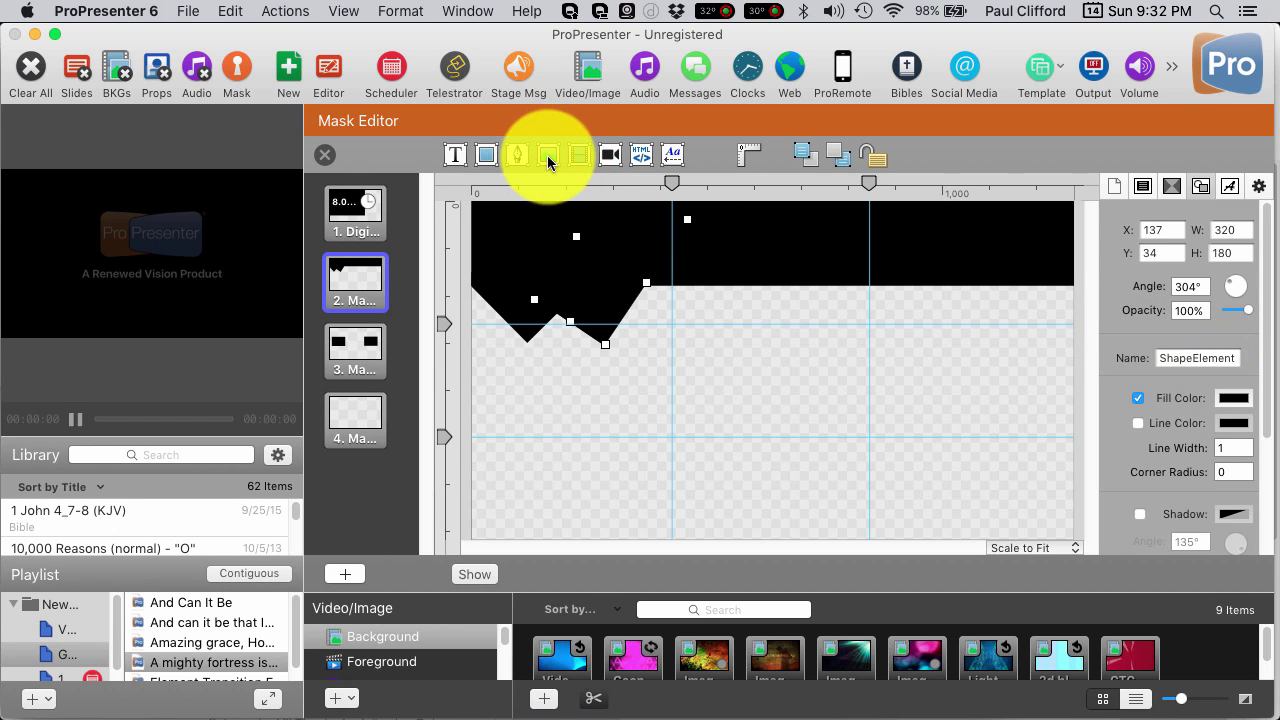
Add a rectangle narrowed to 51 wide, rotate it 27°, and place it at X 398, Y 38 as a small point
{"action": "left_click", "coordinate": [486, 155]}
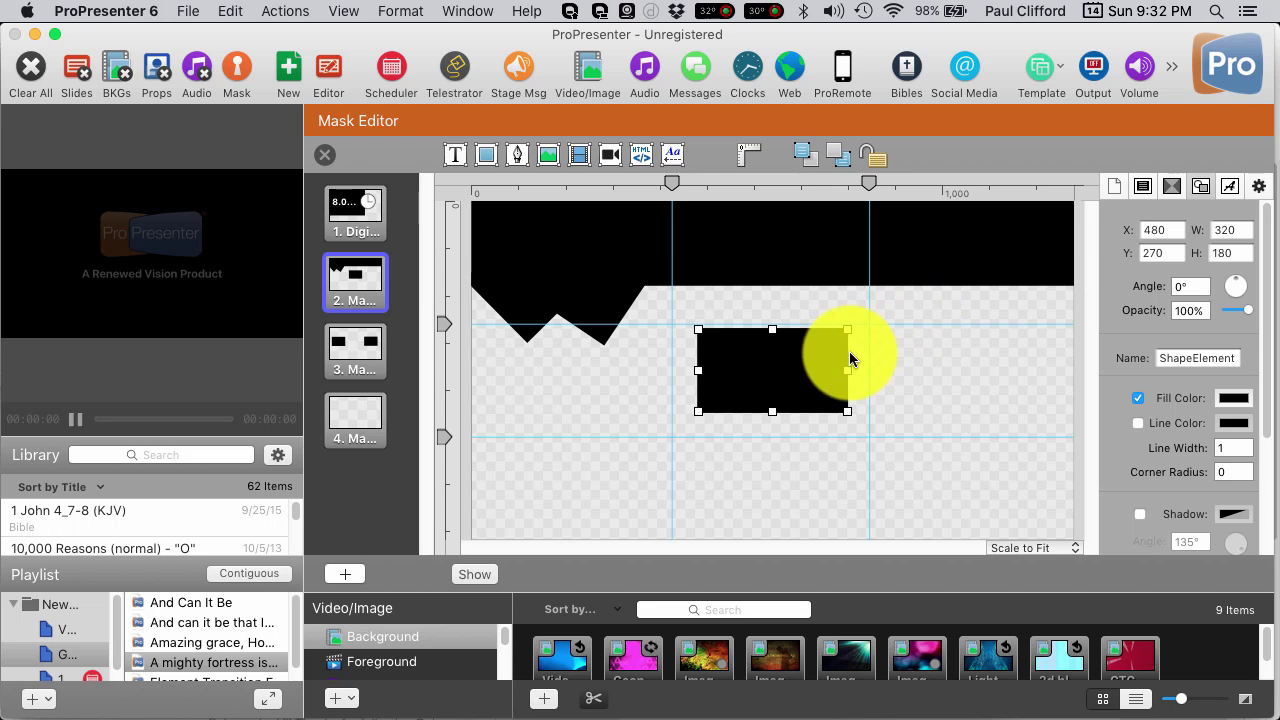
{"action": "left_click_drag", "start_coordinate": [848, 371], "coordinate": [721, 372]}
{"action": "left_click_drag", "start_coordinate": [1230, 292], "coordinate": [1238, 285]}
{"action": "left_click_drag", "start_coordinate": [720, 357], "coordinate": [682, 253]}
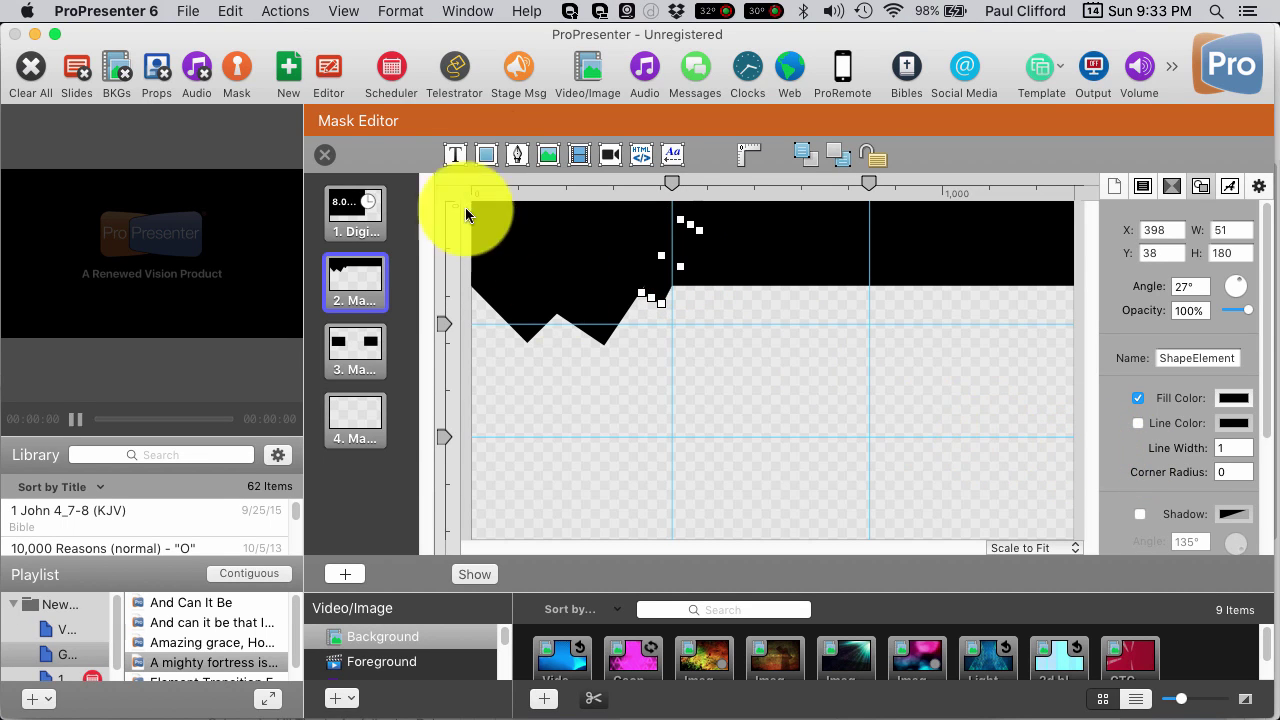
Add another 320 by 180 rectangle, rotate it 303°, and place it at X 413, Y 4 to extend the jagged edge
{"action": "left_click", "coordinate": [486, 154]}
{"action": "left_click", "coordinate": [797, 367]}
{"action": "left_click_drag", "start_coordinate": [797, 367], "coordinate": [775, 295]}
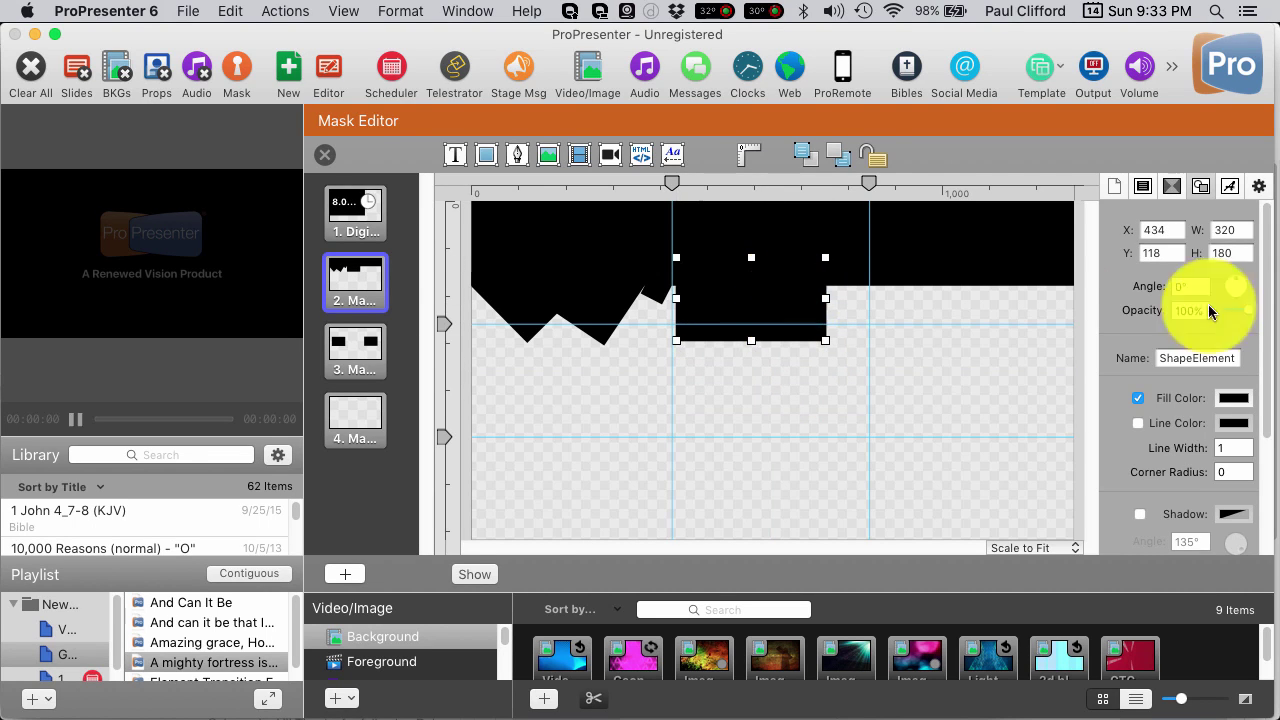
{"action": "left_click_drag", "start_coordinate": [1230, 284], "coordinate": [1234, 277]}
{"action": "left_click_drag", "start_coordinate": [740, 295], "coordinate": [732, 244]}
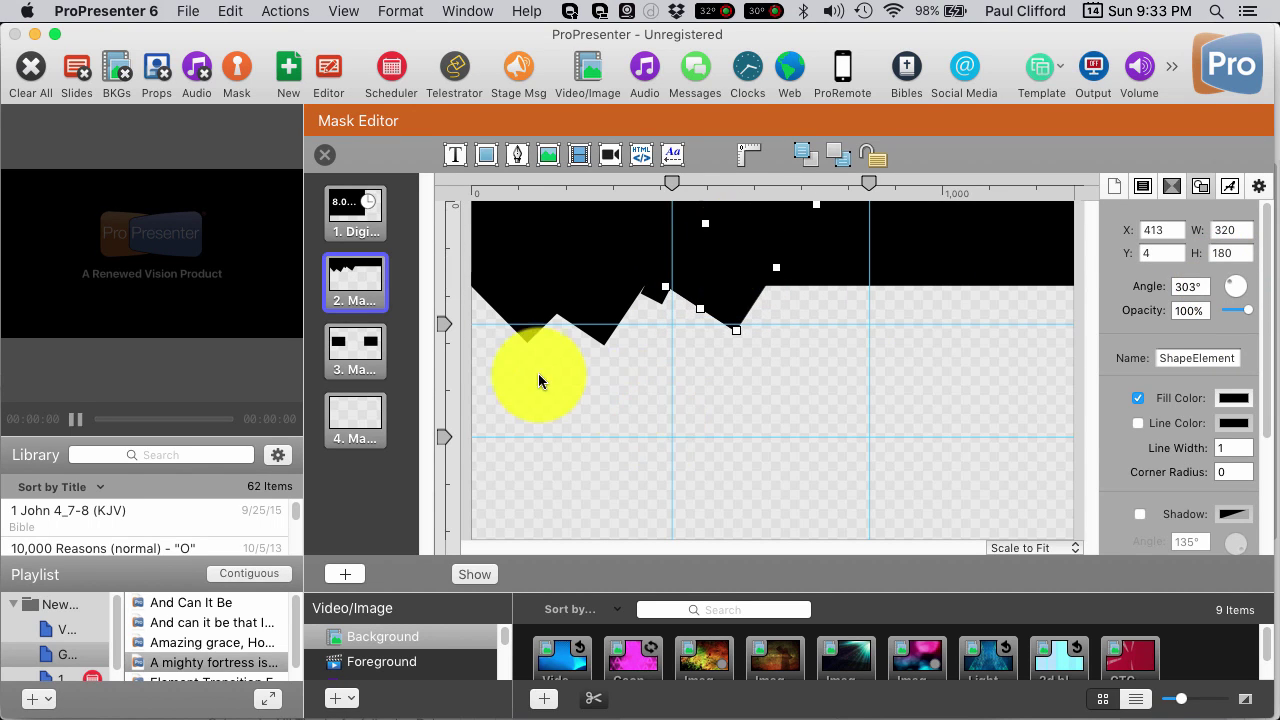
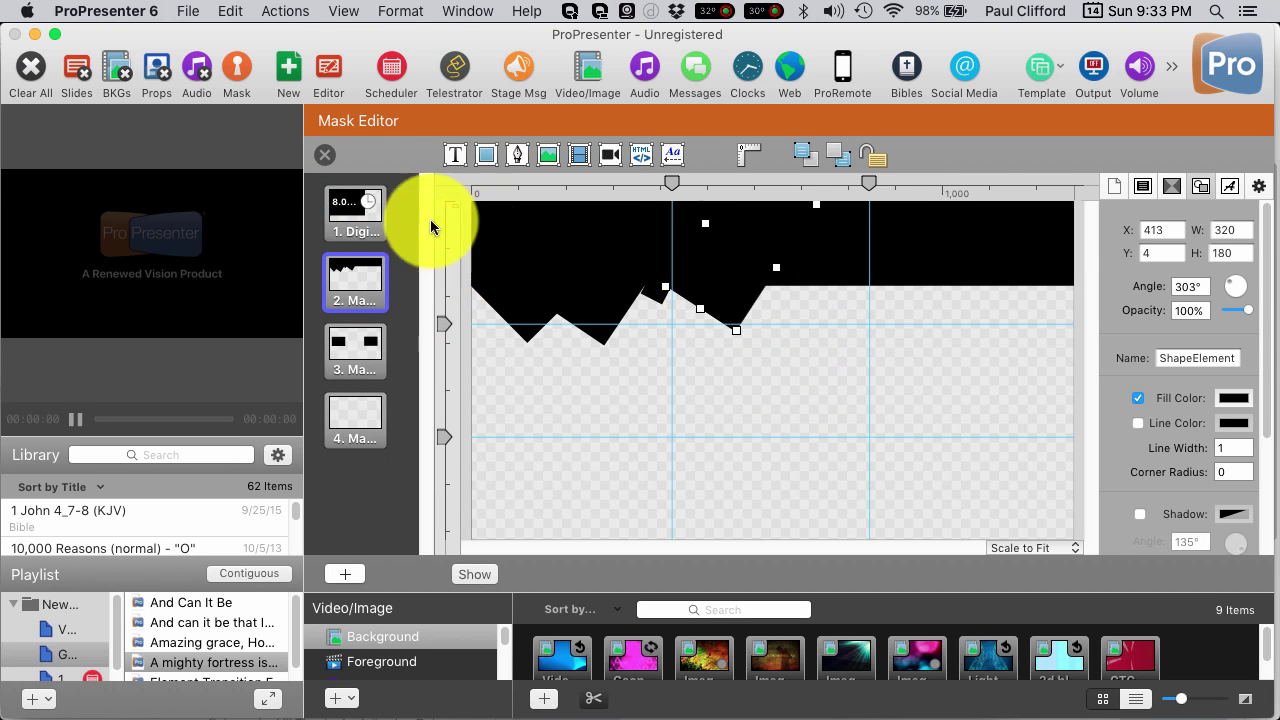
Close the mask editor and send slide 1 live again
{"action": "left_click", "coordinate": [326, 157]}
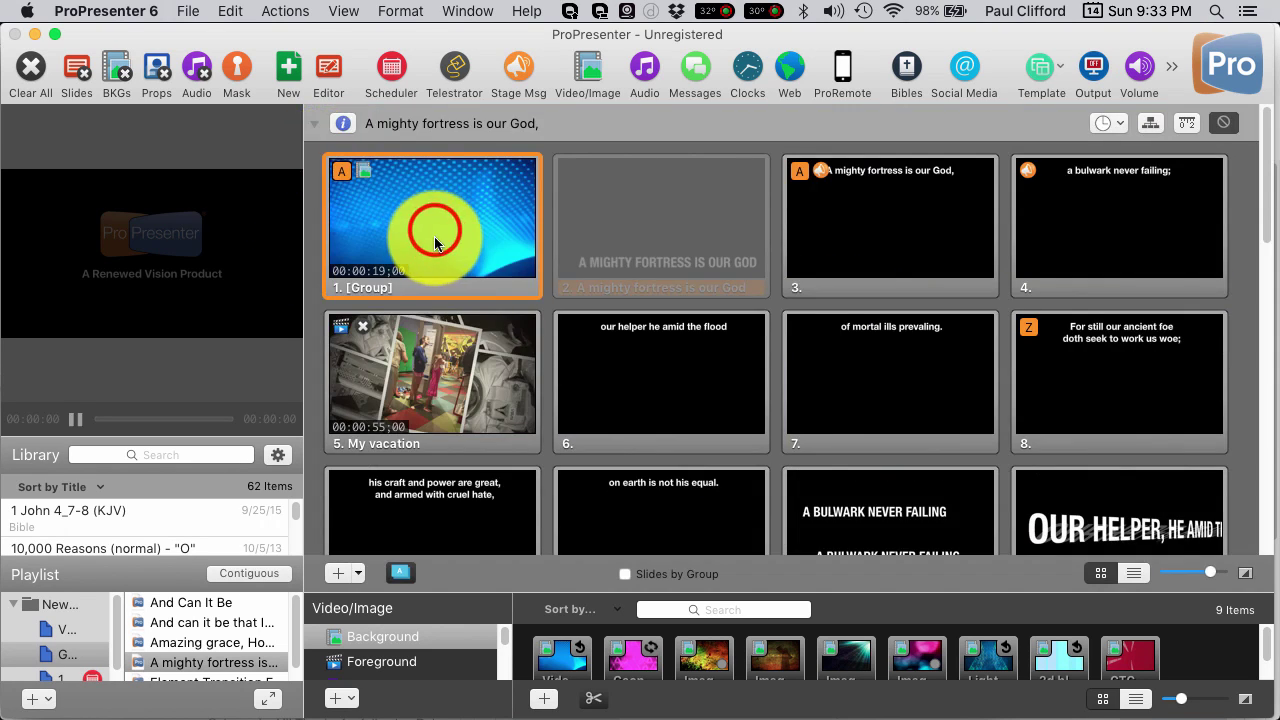
{"action": "left_click", "coordinate": [434, 228]}
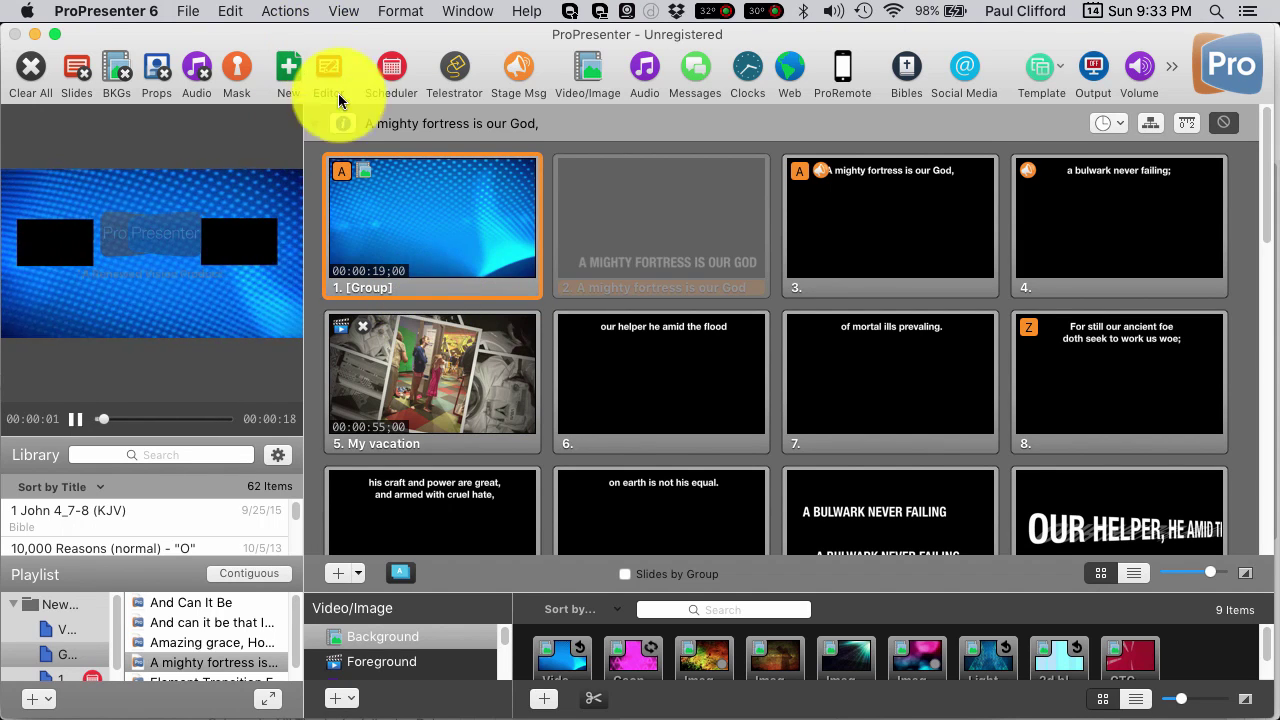
Reopen the masks collection, clear Mask #3 from the output, and select Mask #4
{"action": "left_click", "coordinate": [231, 78]}
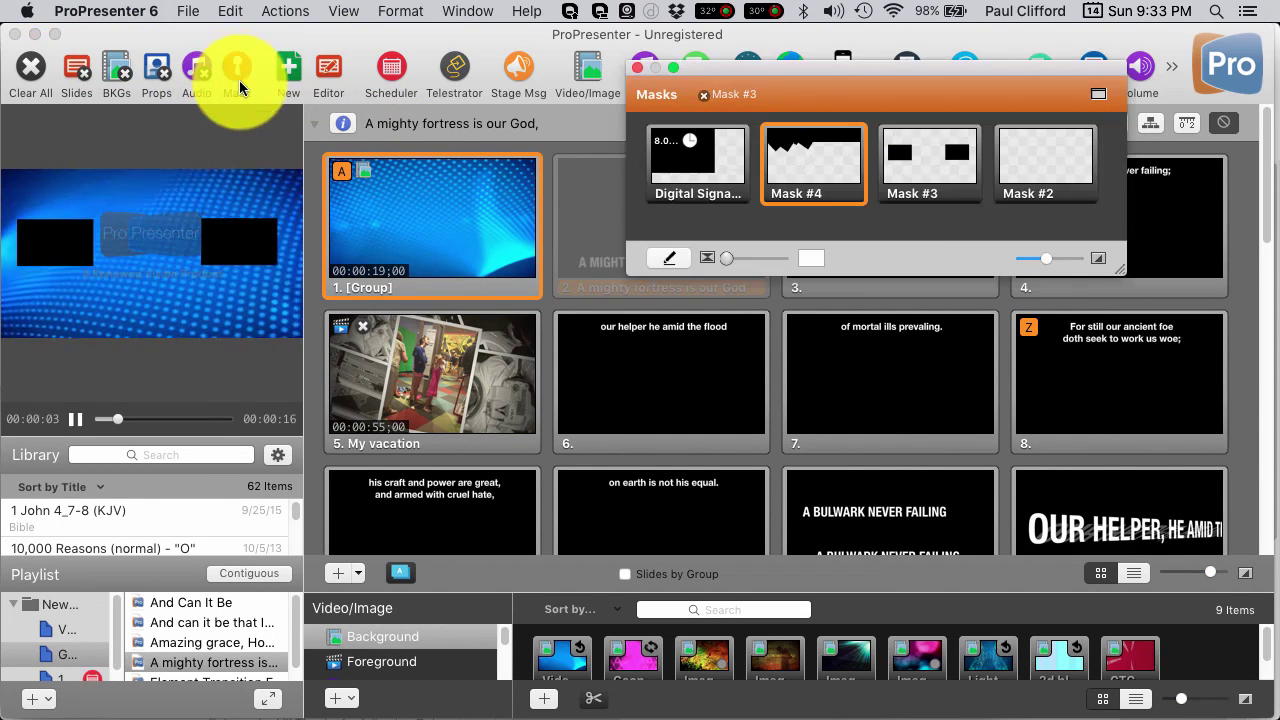
{"action": "left_click", "coordinate": [707, 100]}
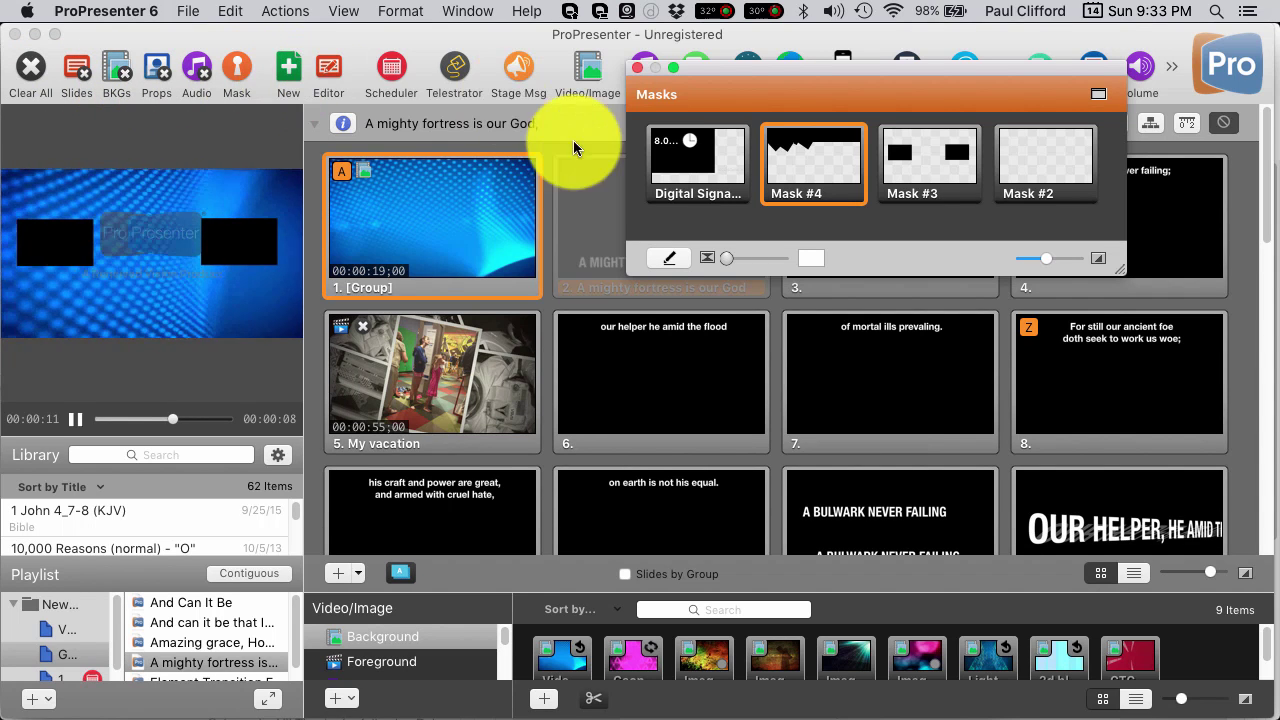
{"action": "left_click", "coordinate": [934, 160]}
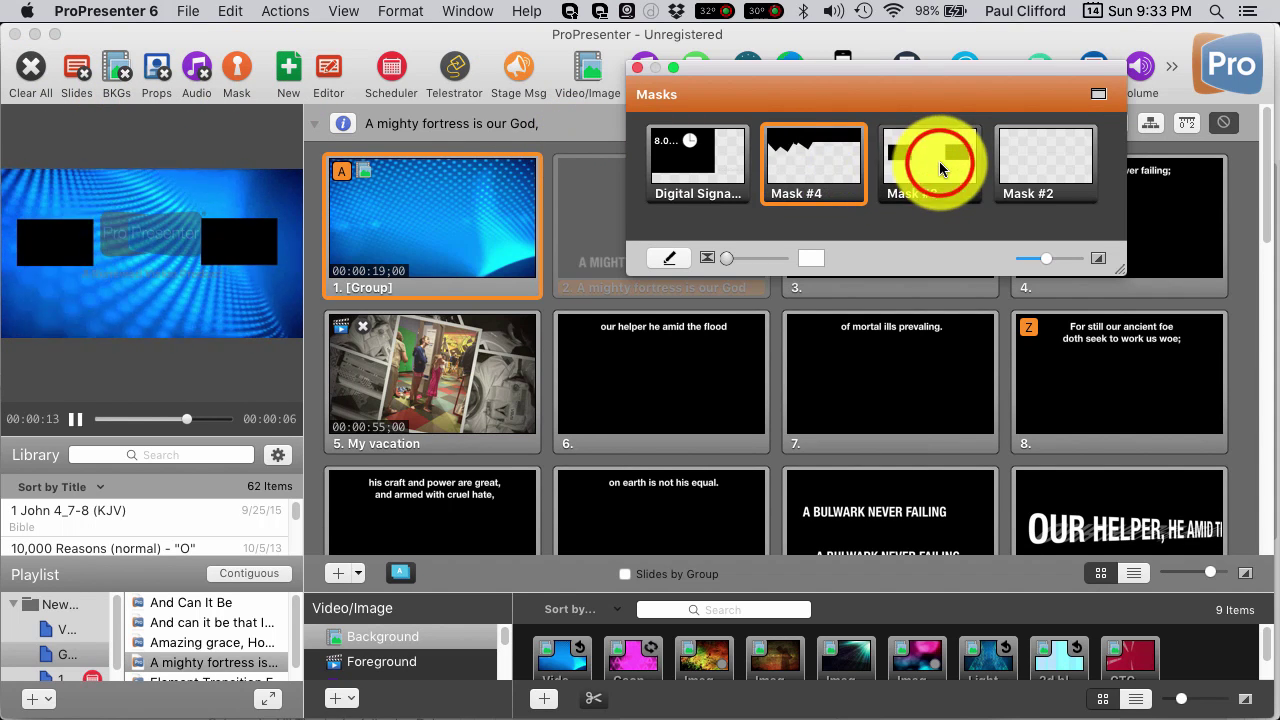
{"action": "left_click", "coordinate": [939, 161]}
{"action": "left_click", "coordinate": [798, 166]}
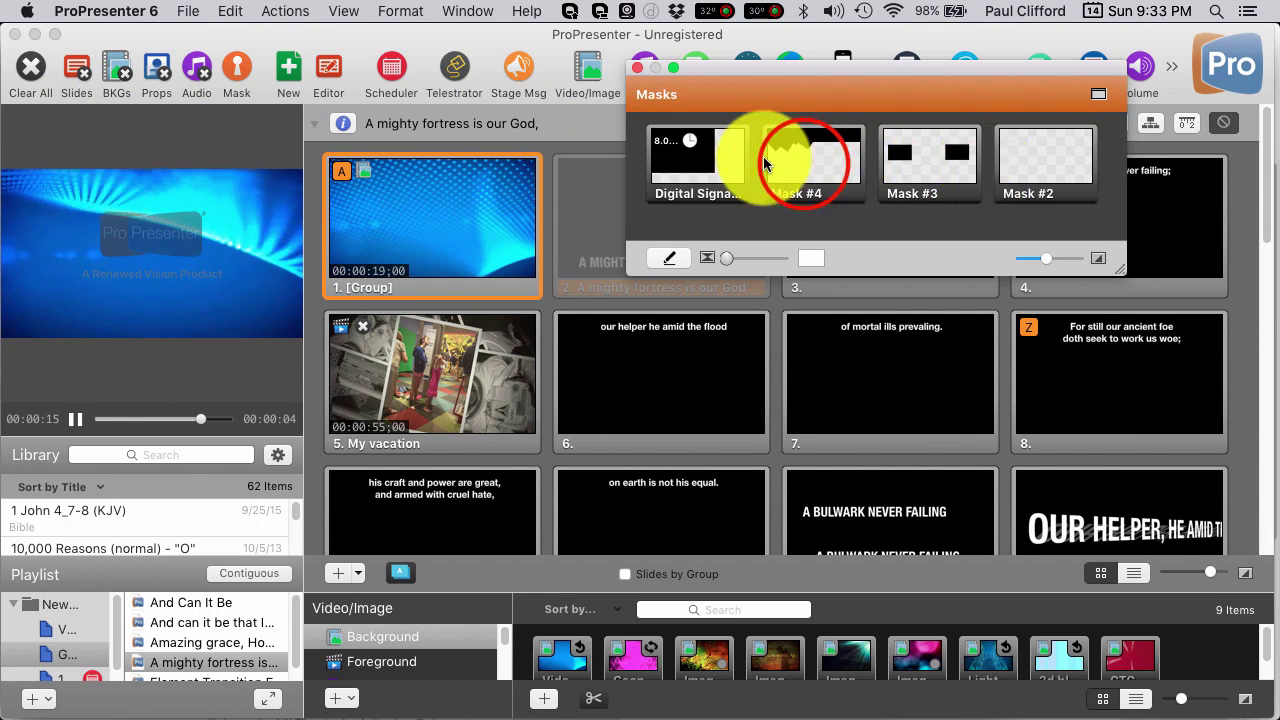